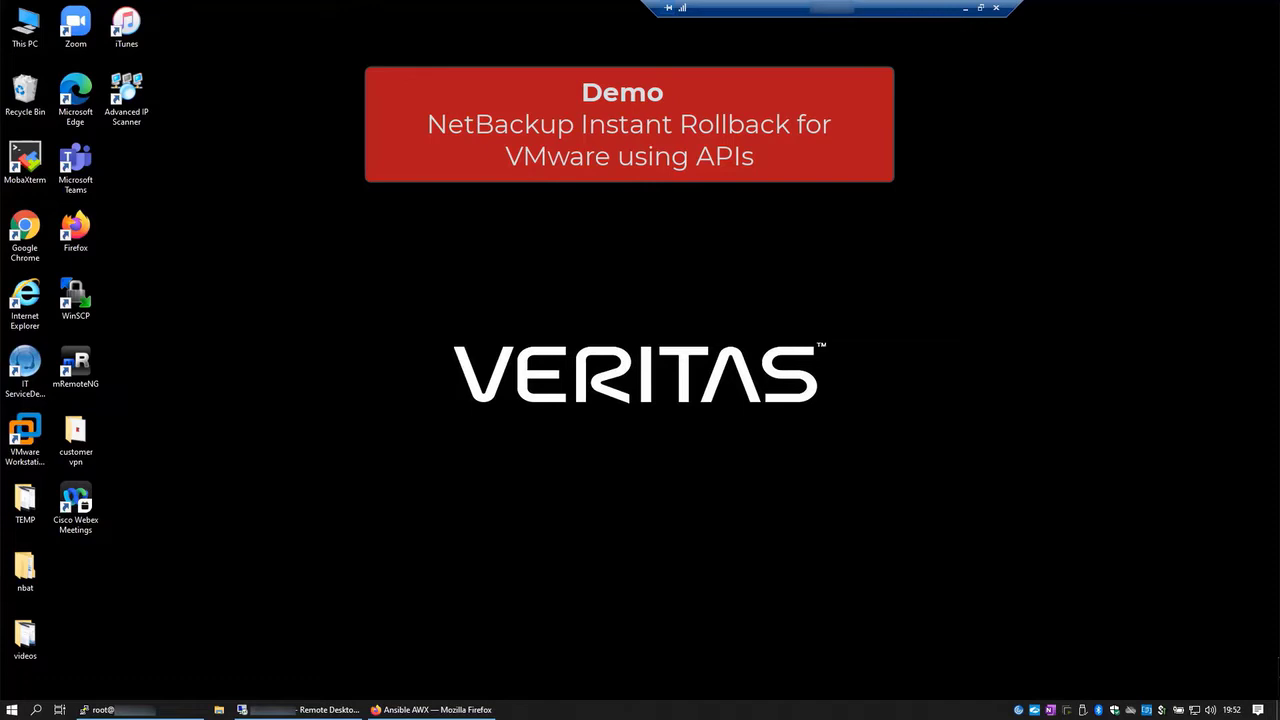
# Step: Filter NetBackup's VMware virtual machines list to 'demo-client' to see the ten VMs on demo_plan_vmware
pyautogui.click(287, 714)
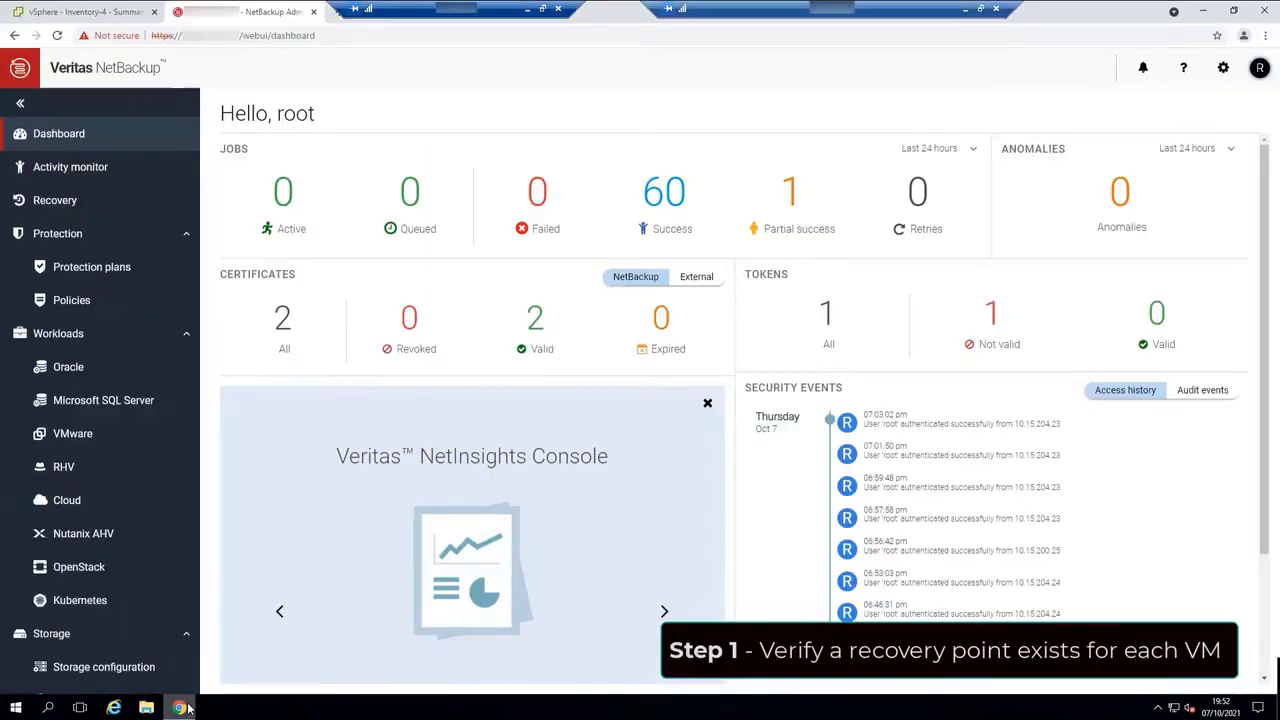
pyautogui.click(182, 708)
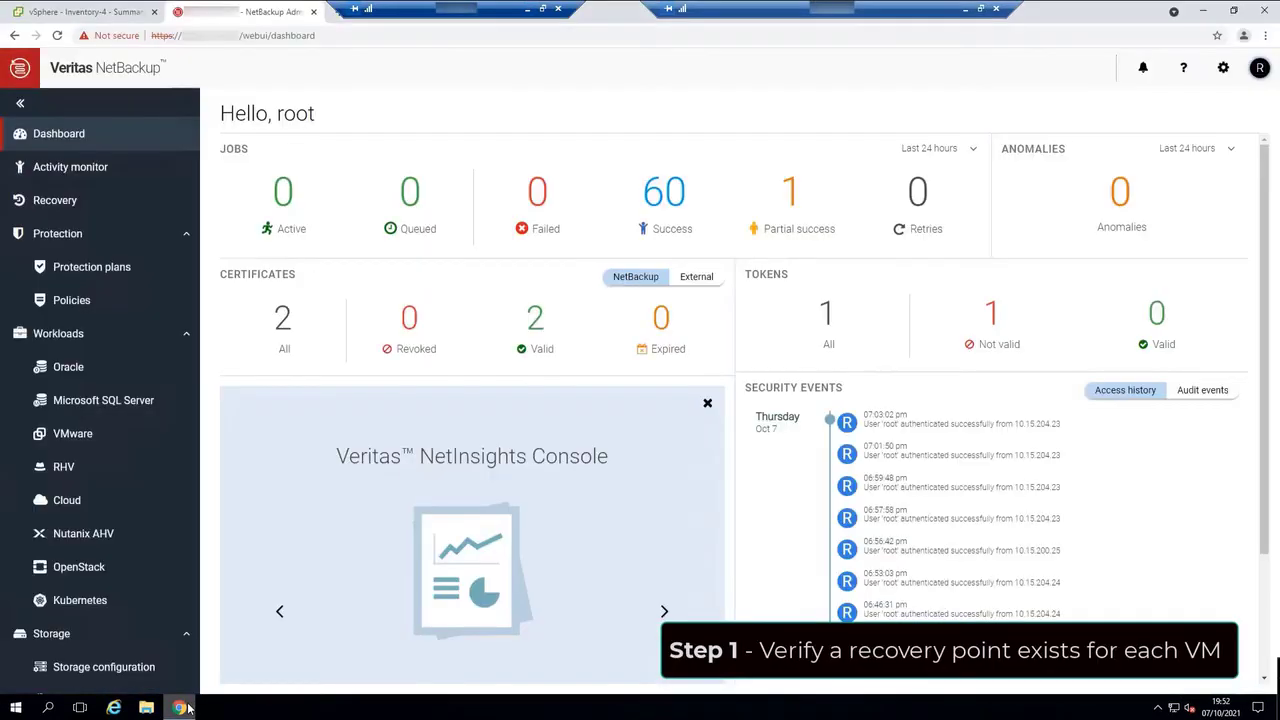
pyautogui.click(86, 436)
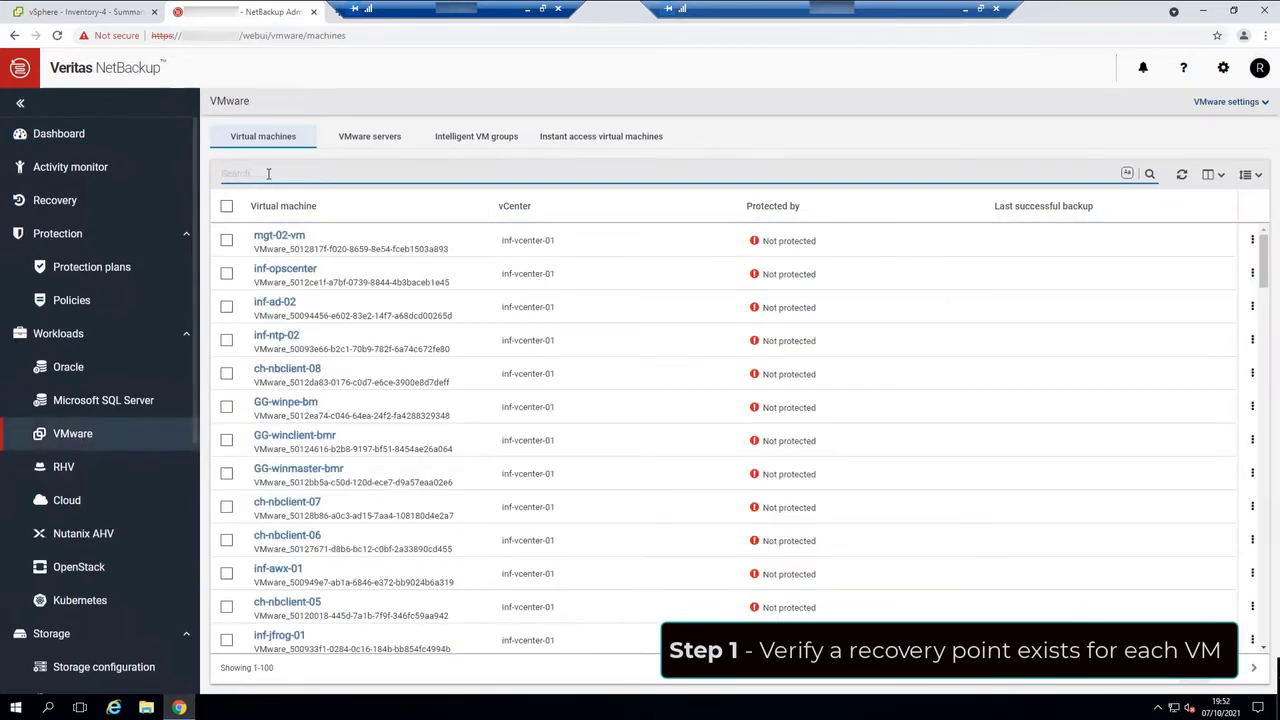
pyautogui.write('demo')
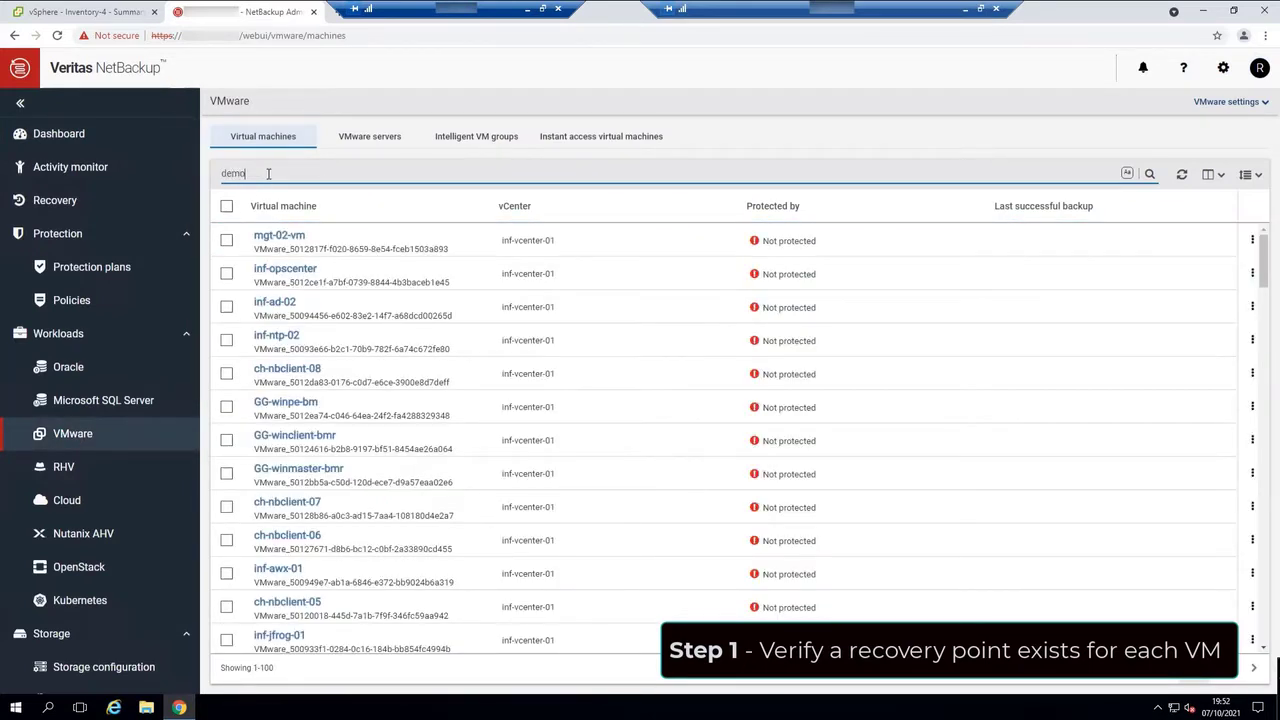
pyautogui.write('-client')
pyautogui.press('Return')
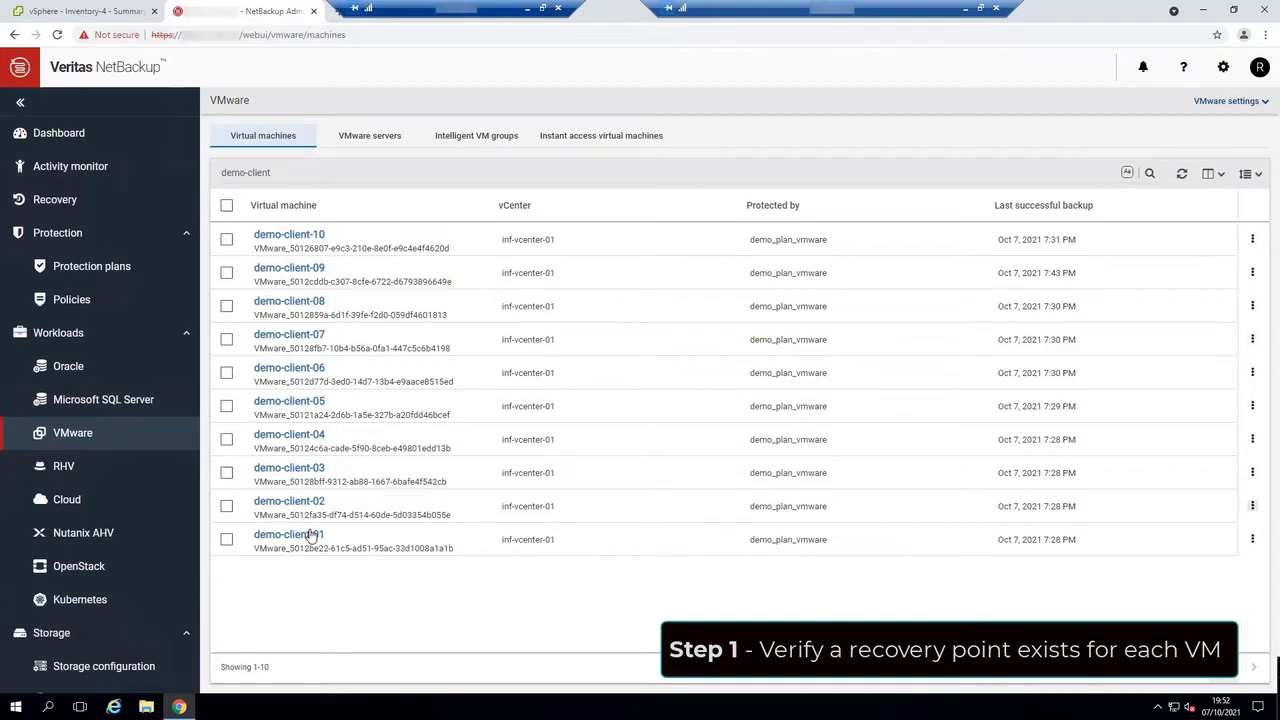
# Step: Check demo-client-01's Oct 7 recovery points (7:03 and 7:28 PM), then minimize the Remote Desktop session
pyautogui.click(310, 537)
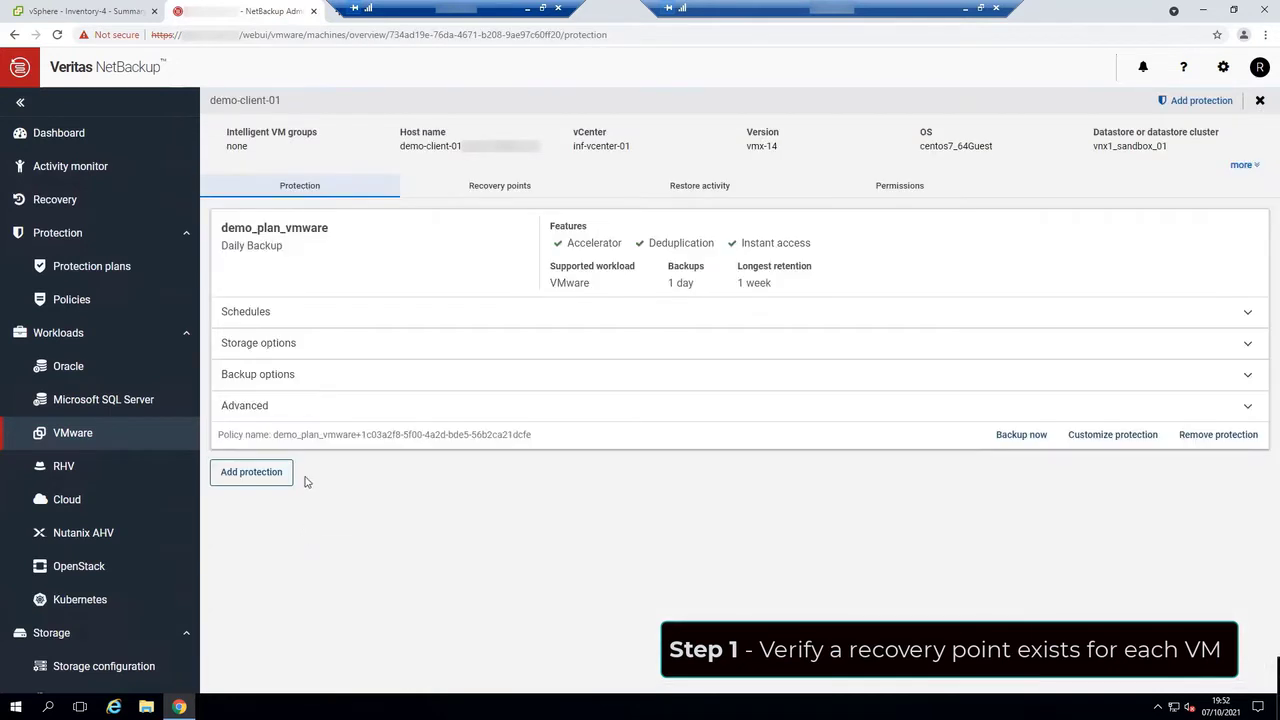
pyautogui.click(487, 189)
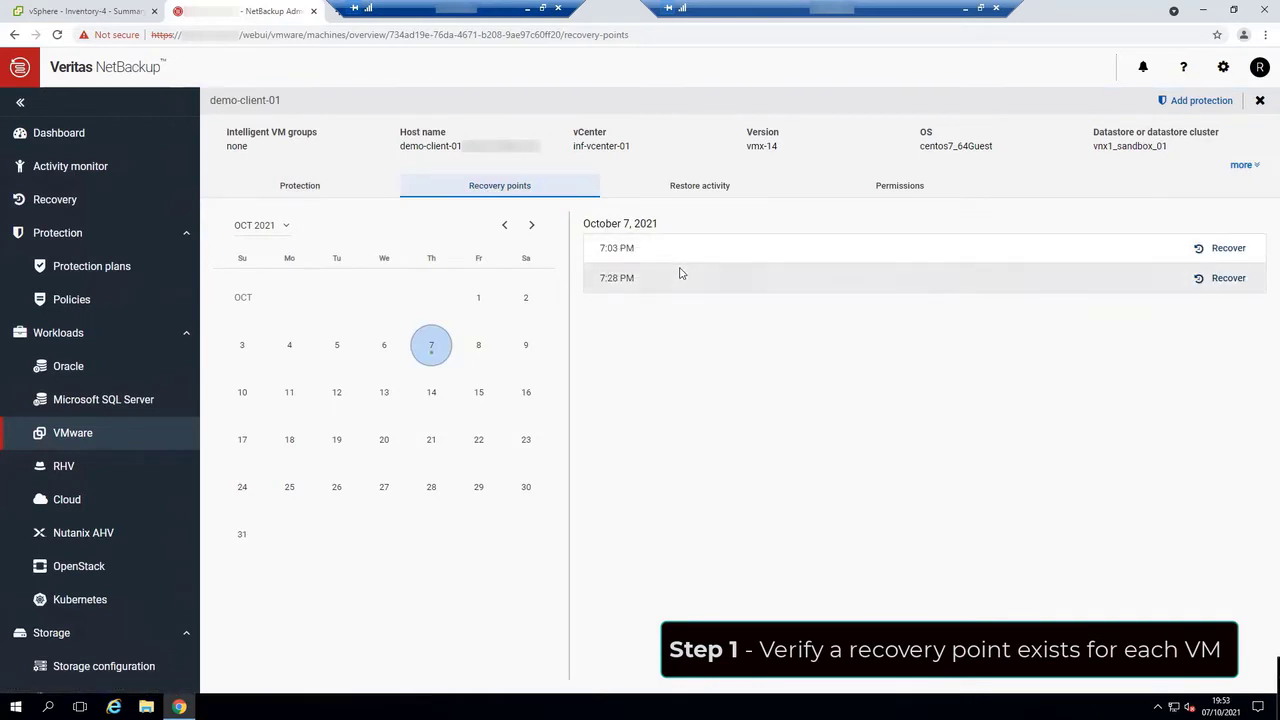
pyautogui.click(1230, 280)
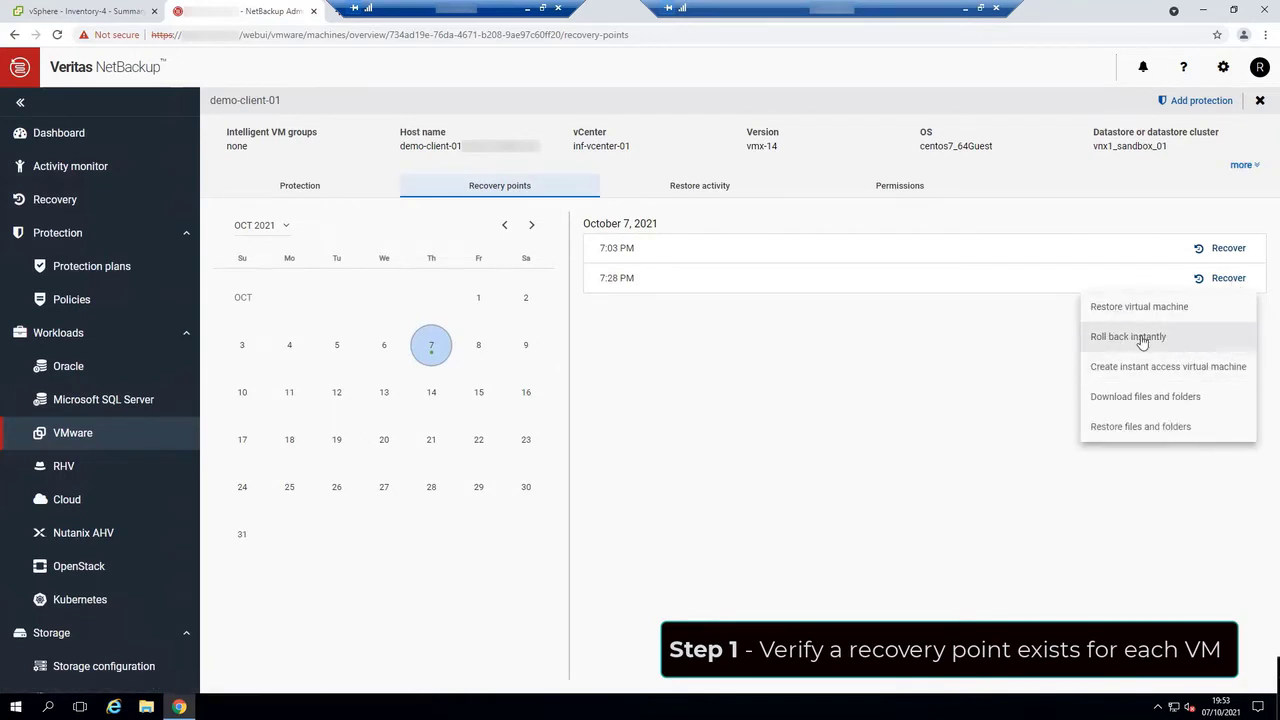
pyautogui.click(889, 320)
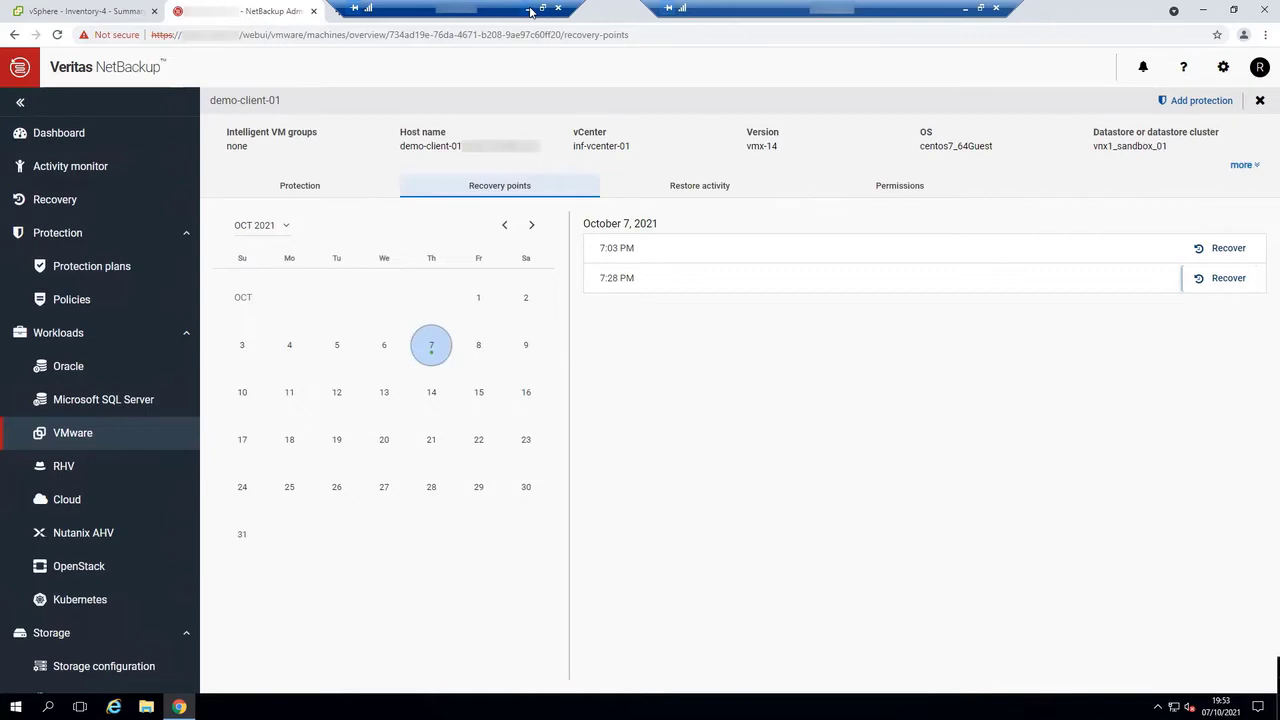
pyautogui.click(531, 12)
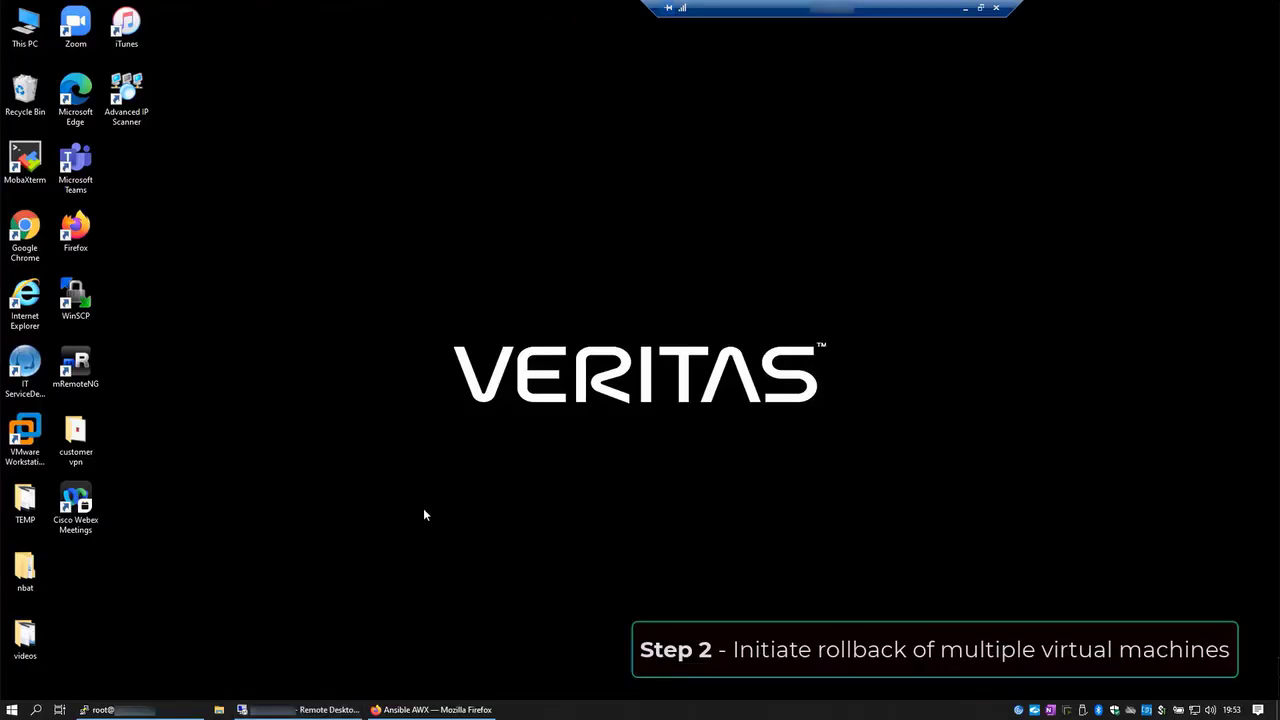
# Step: Find the VCF21-DEMO-T7-instant-rollback-vmware template by searching 'demo' and start its launch prompts
pyautogui.click(415, 710)
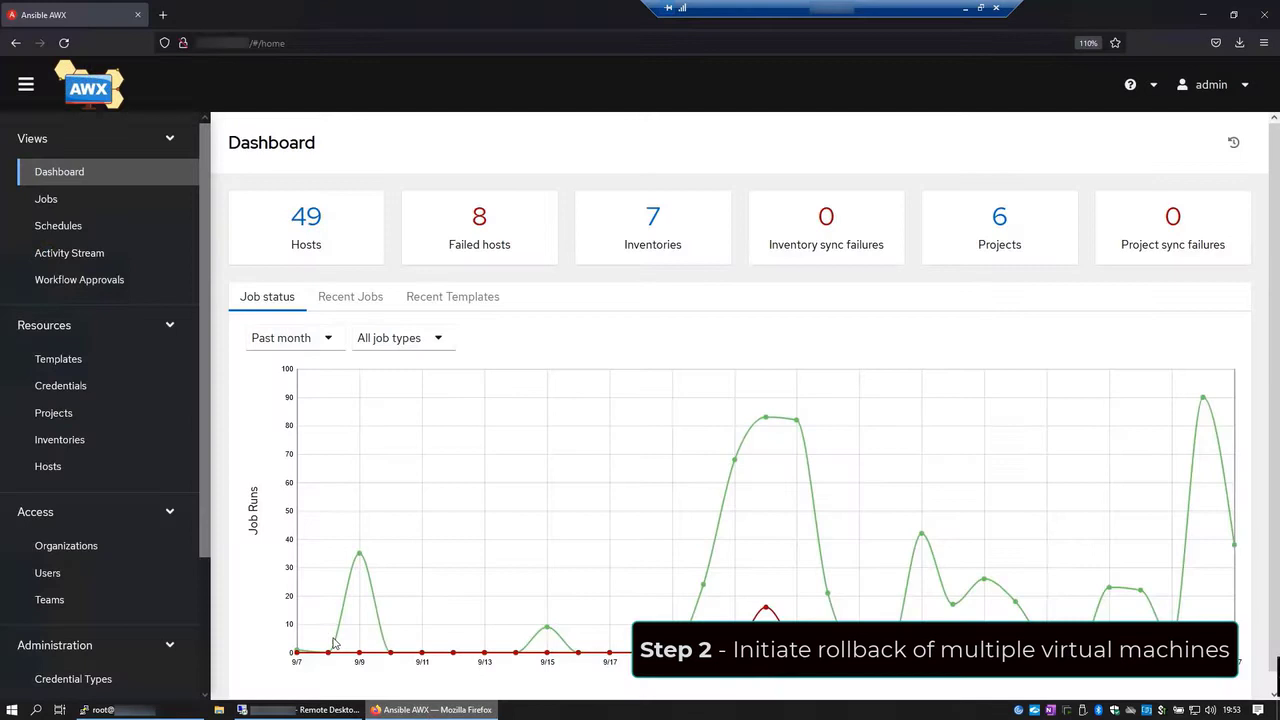
pyautogui.click(71, 362)
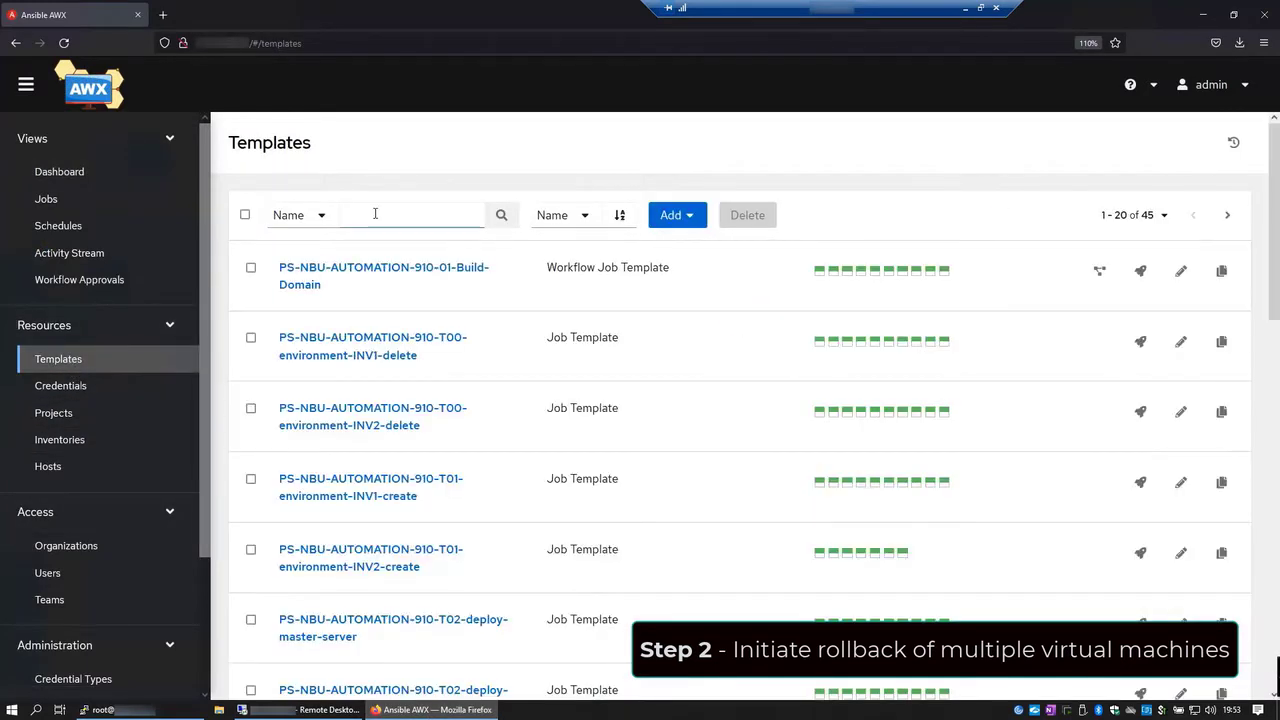
pyautogui.click(375, 214)
pyautogui.write('demo')
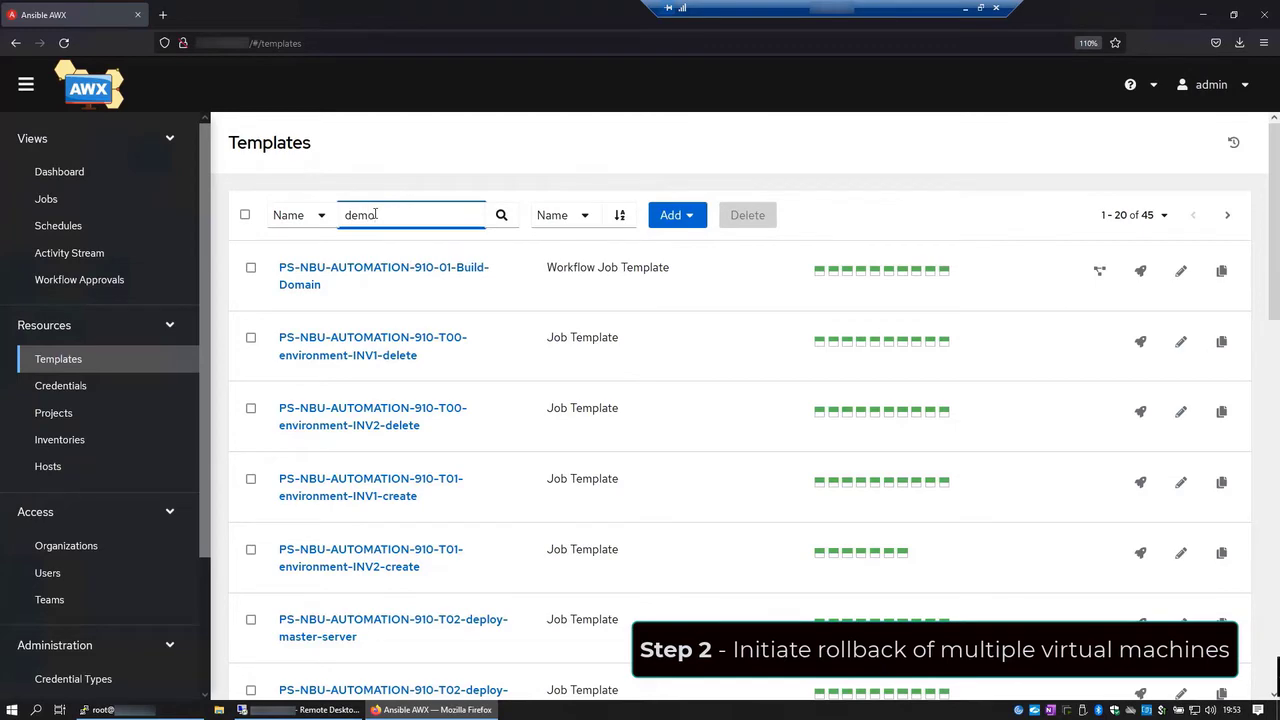
pyautogui.press('Return')
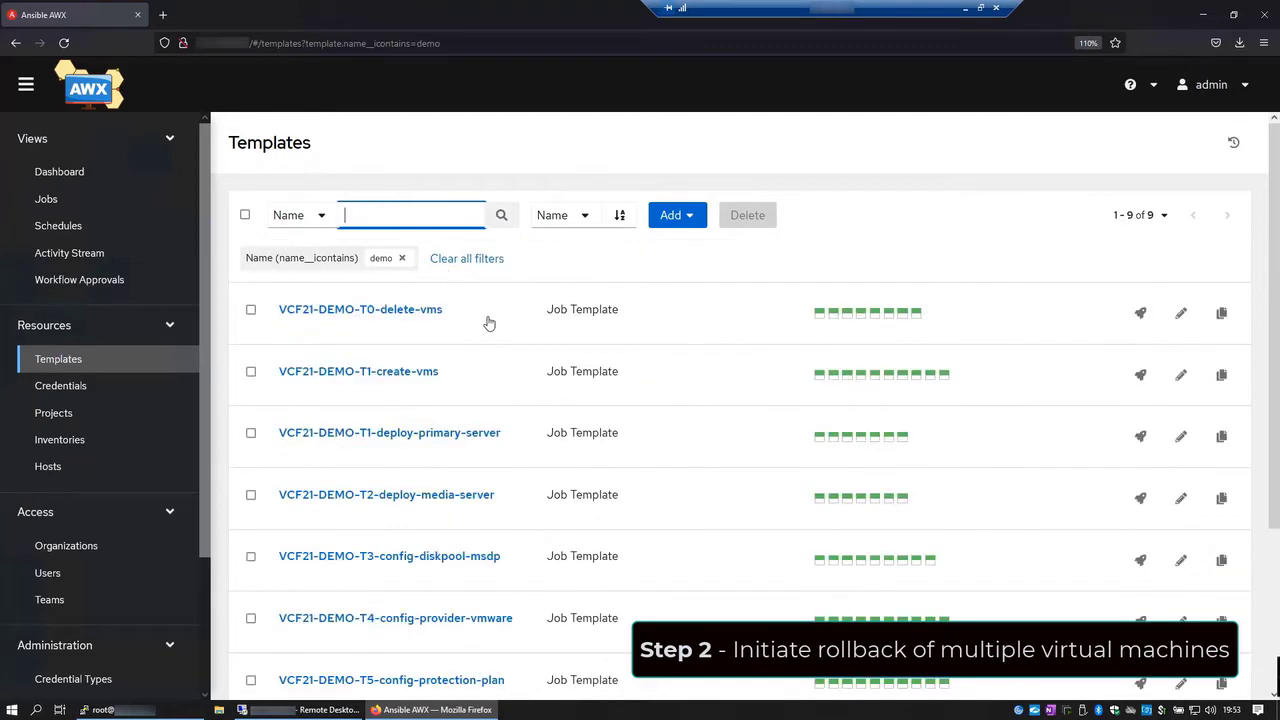
pyautogui.scroll(-3, 489, 323)
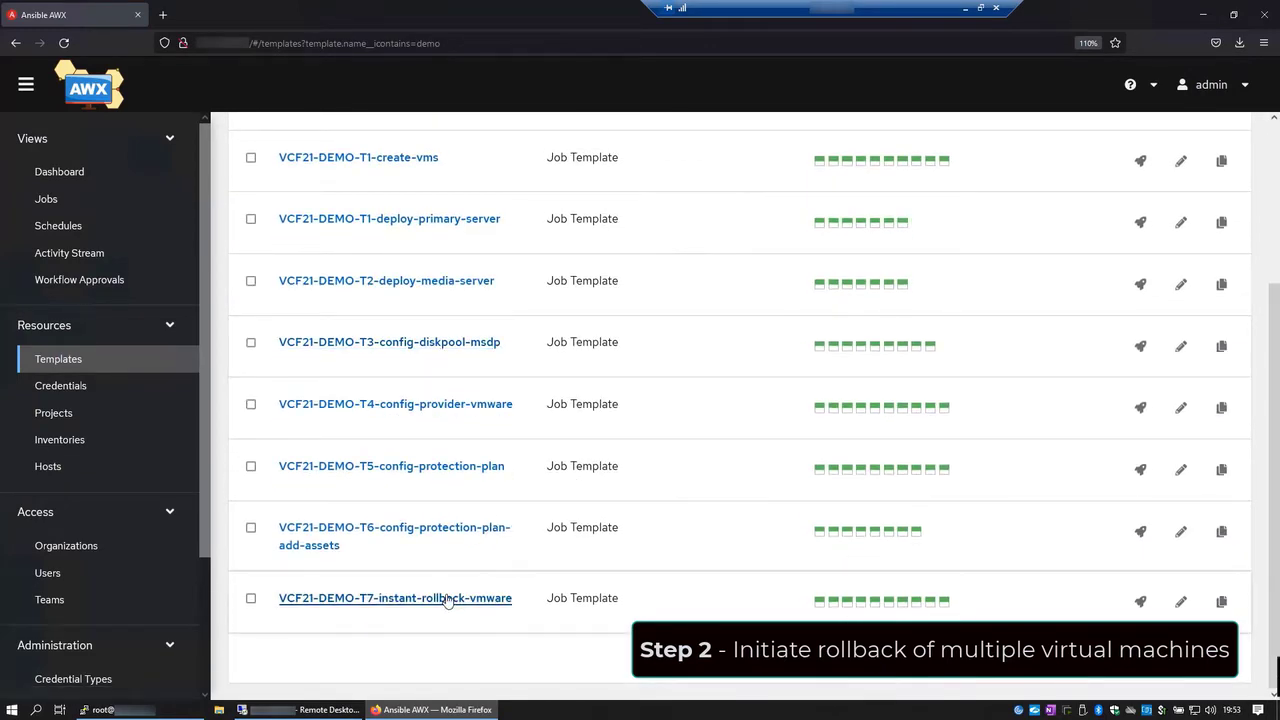
pyautogui.click(447, 598)
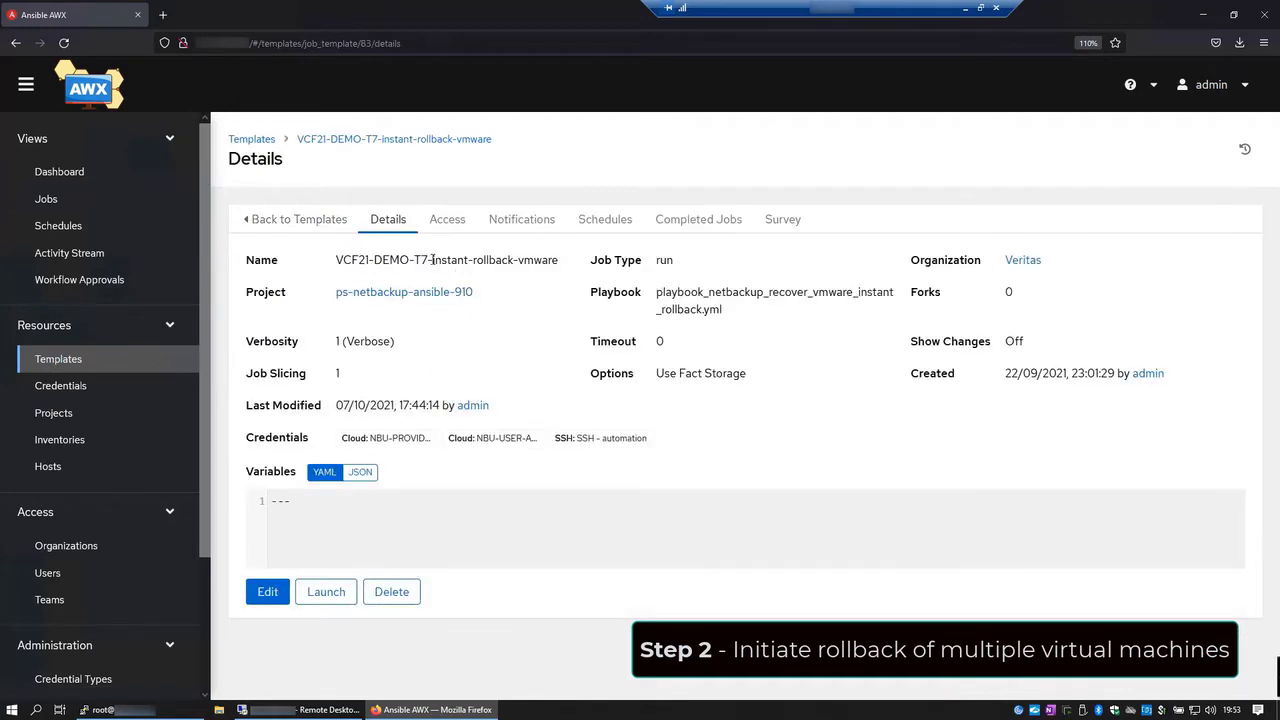
pyautogui.moveTo(432, 260); pyautogui.dragTo(563, 260)
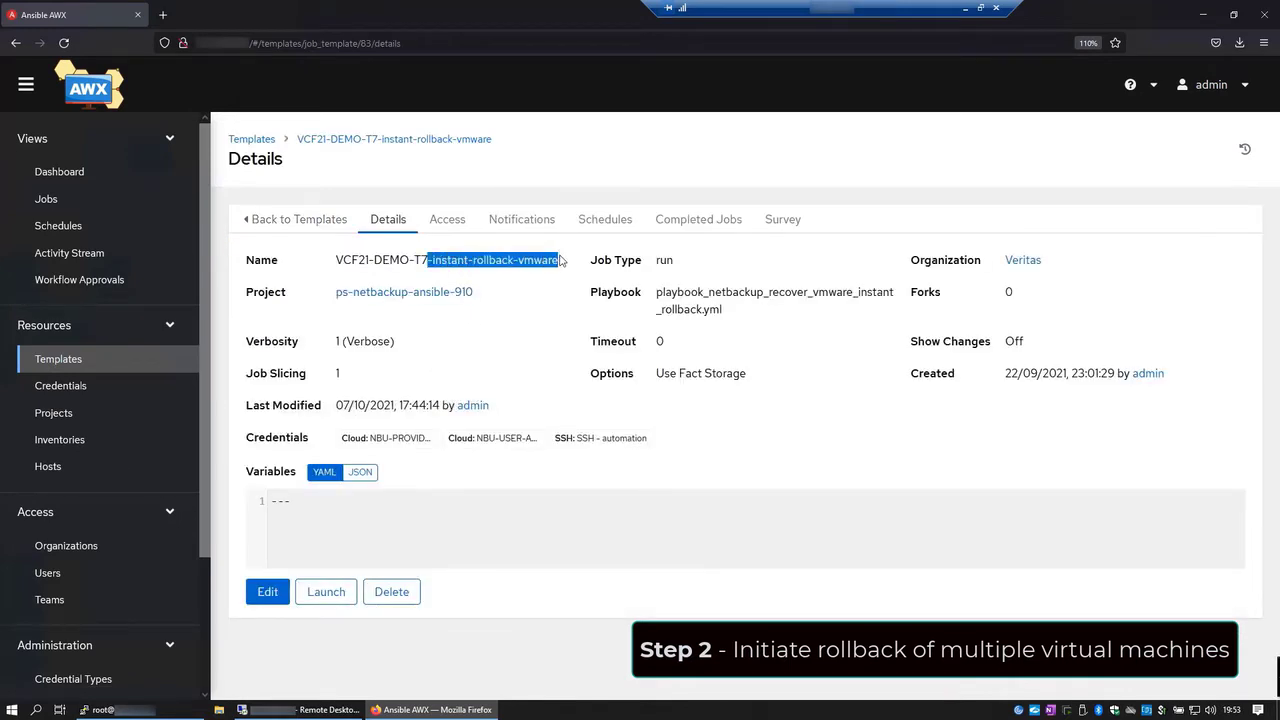
pyautogui.click(327, 594)
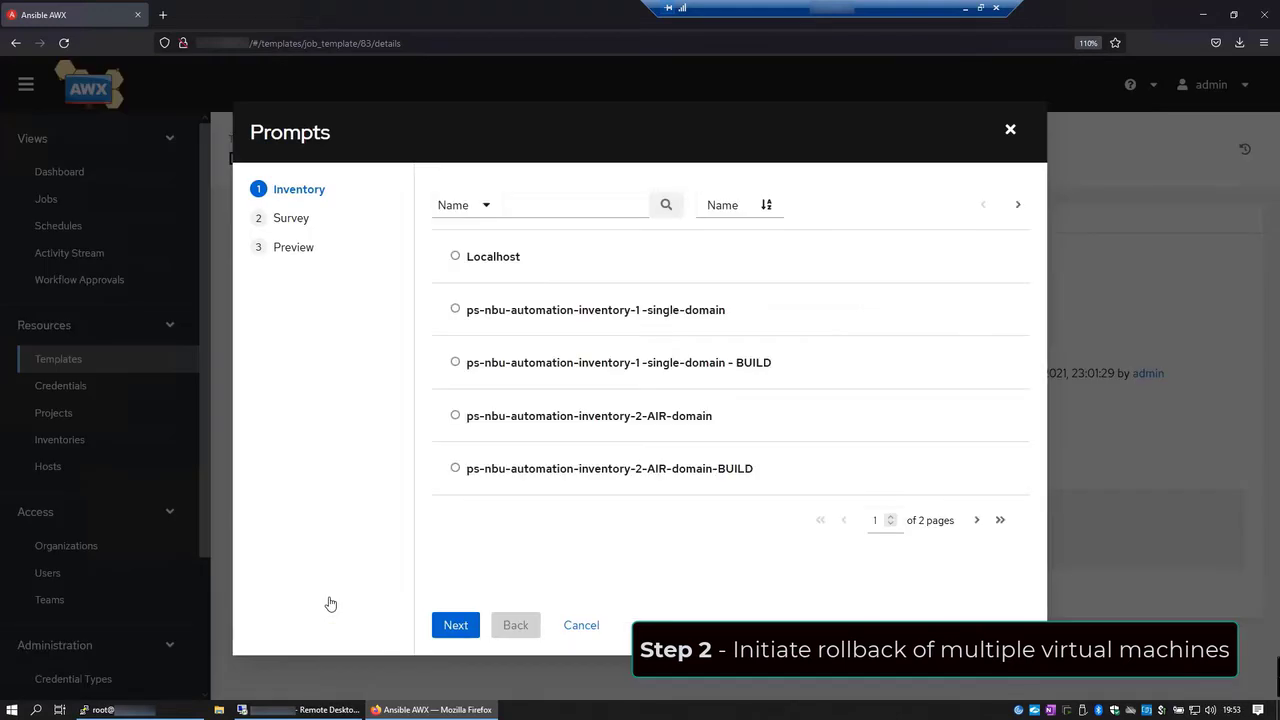
# Step: Choose the 'ps-nbu-automation-inventory-4 - demo domain' inventory for the launch
pyautogui.click(976, 520)
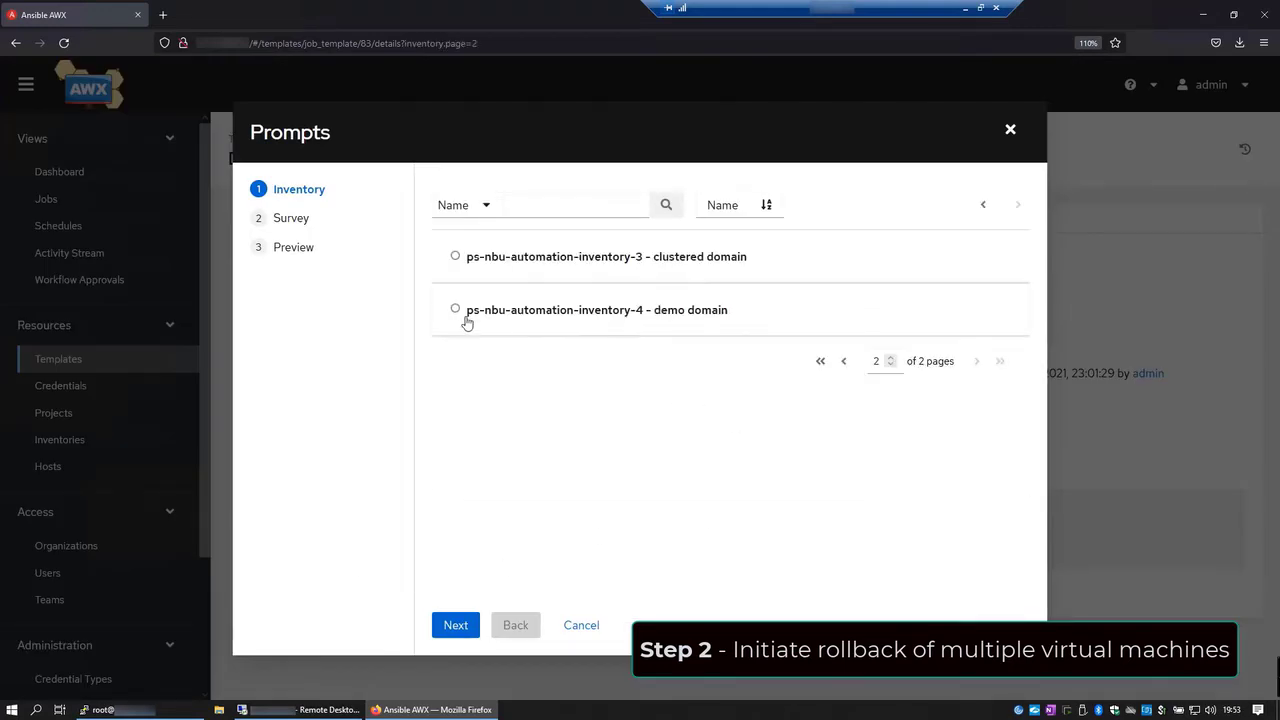
pyautogui.click(455, 309)
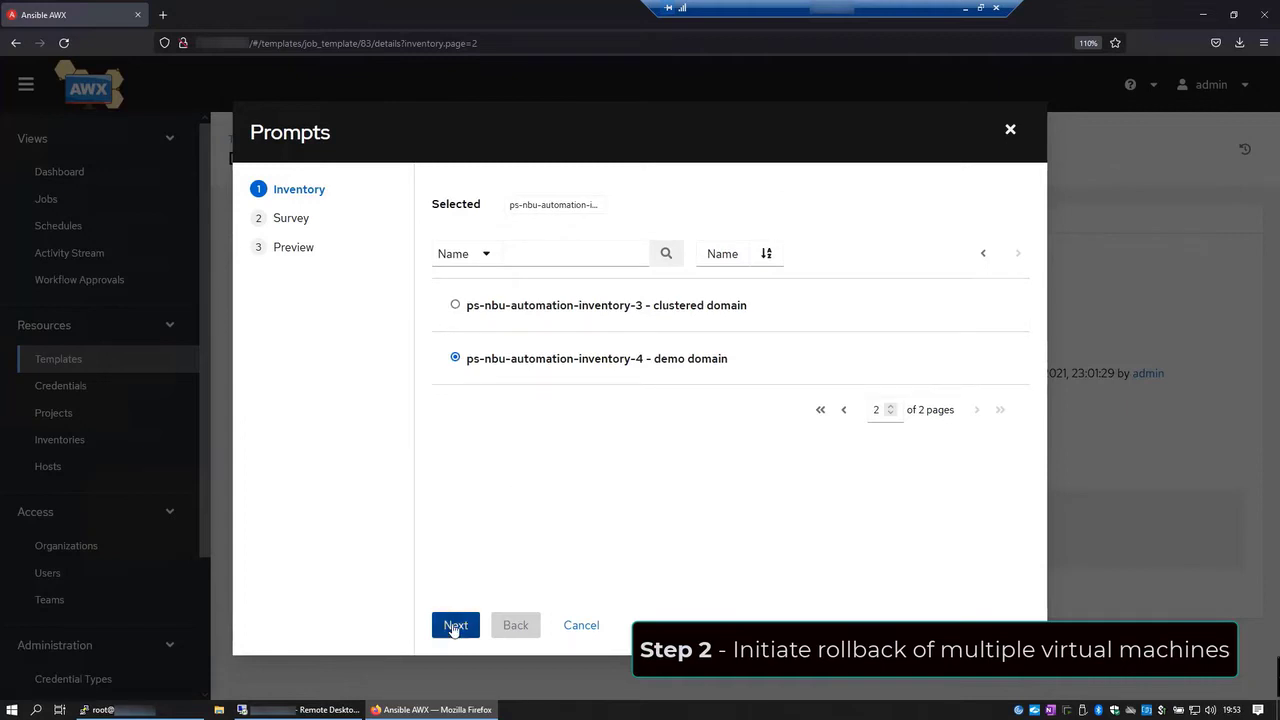
pyautogui.click(455, 627)
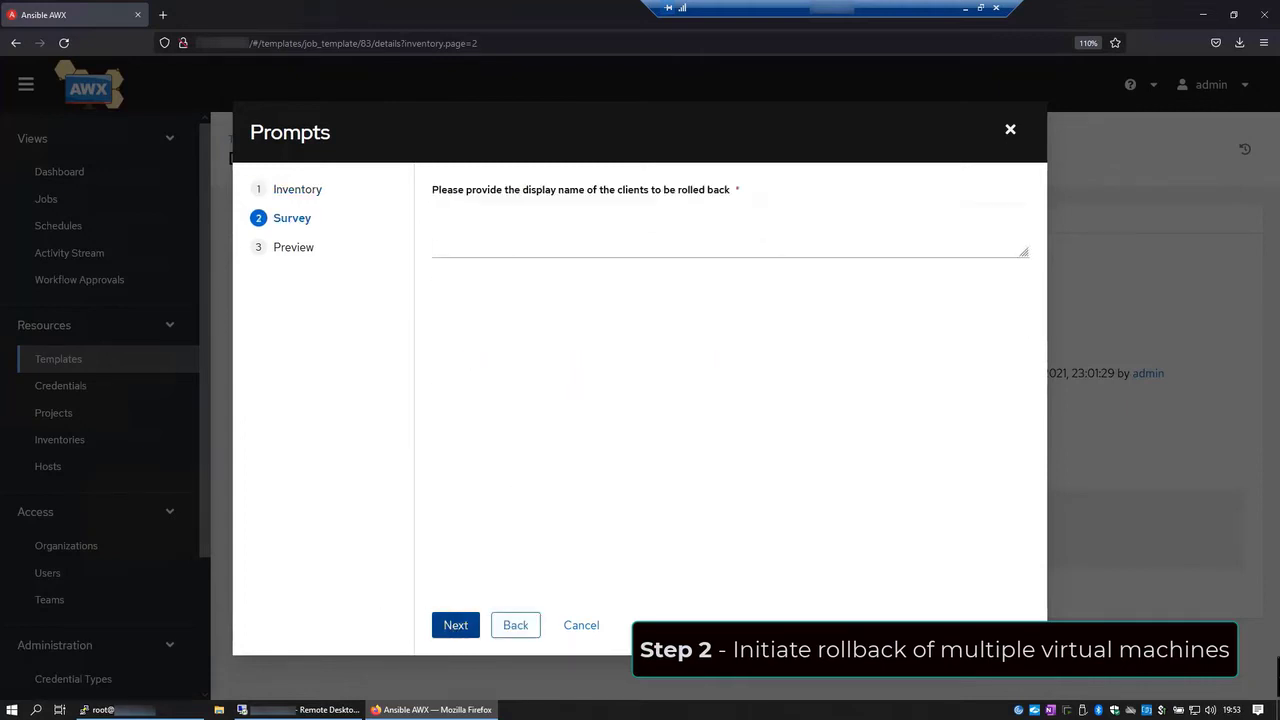
# Step: Paste the demo-client-01 to demo-client-10 names into the survey and launch the rollback job
pyautogui.click(483, 219)
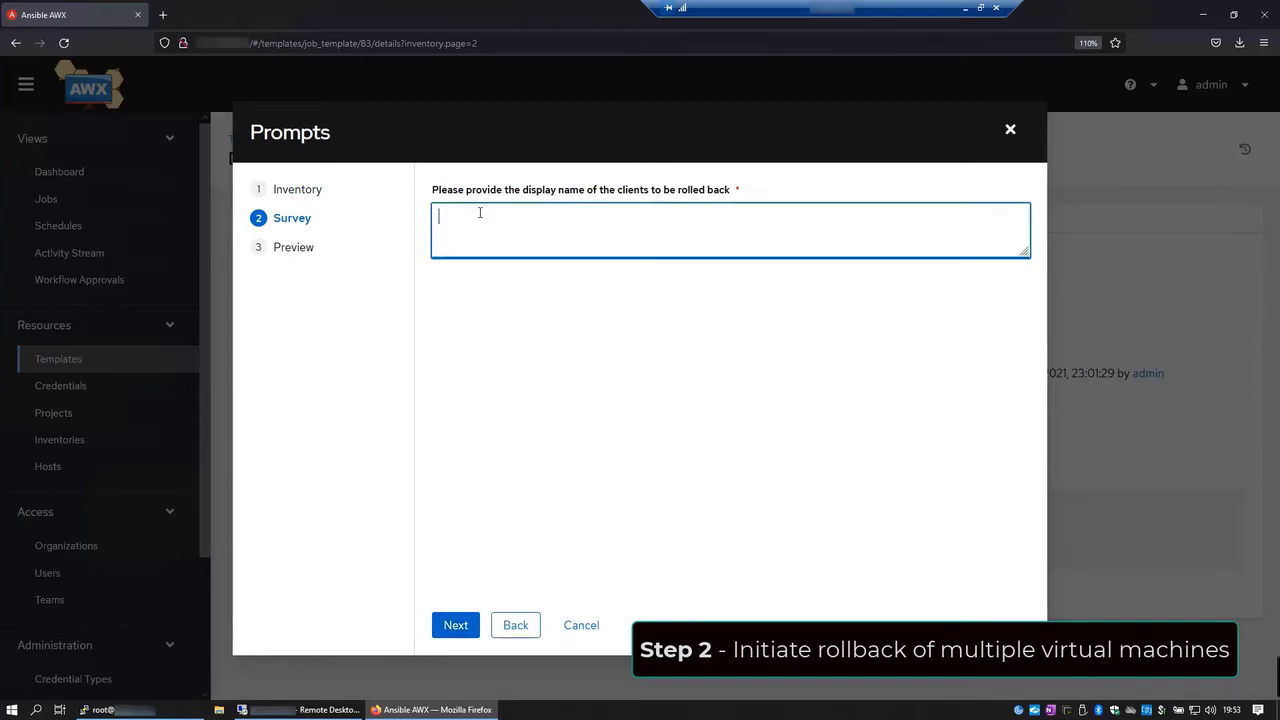
pyautogui.hotkey('ctrl', 'v')
pyautogui.moveTo(1023, 230); pyautogui.dragTo(1021, 212)
pyautogui.scroll(-3, 1023, 240)
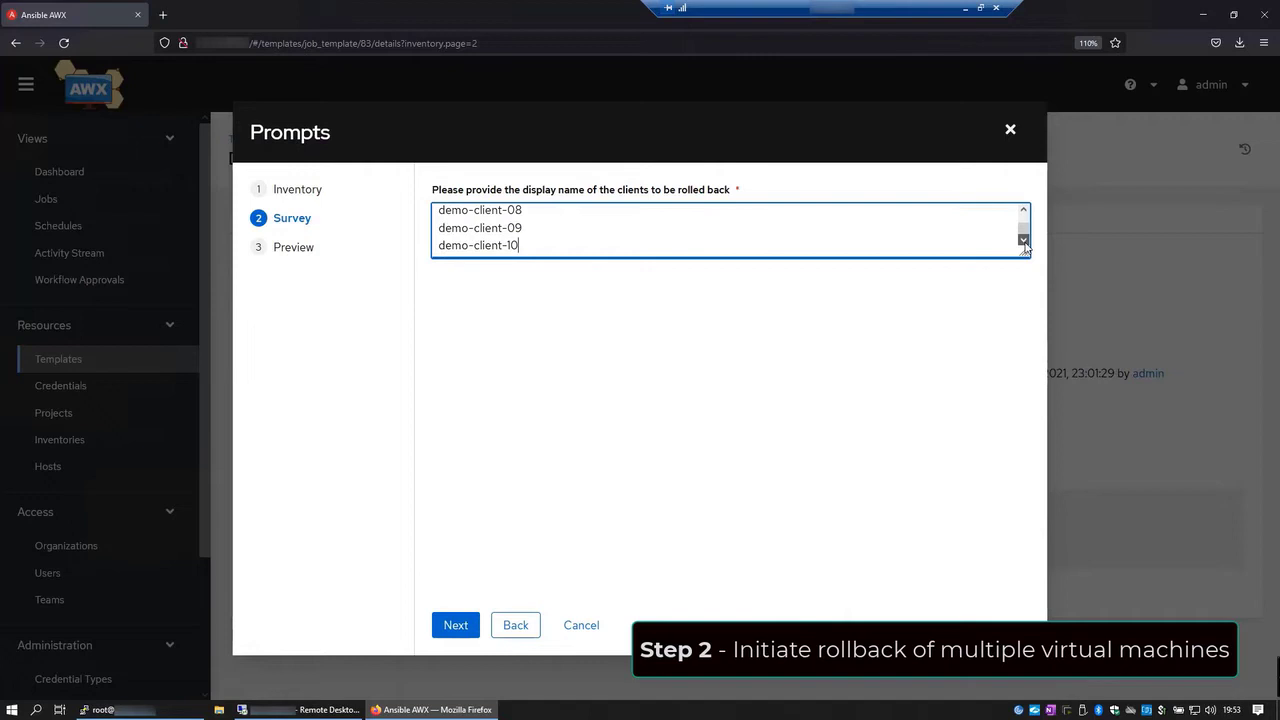
pyautogui.click(453, 625)
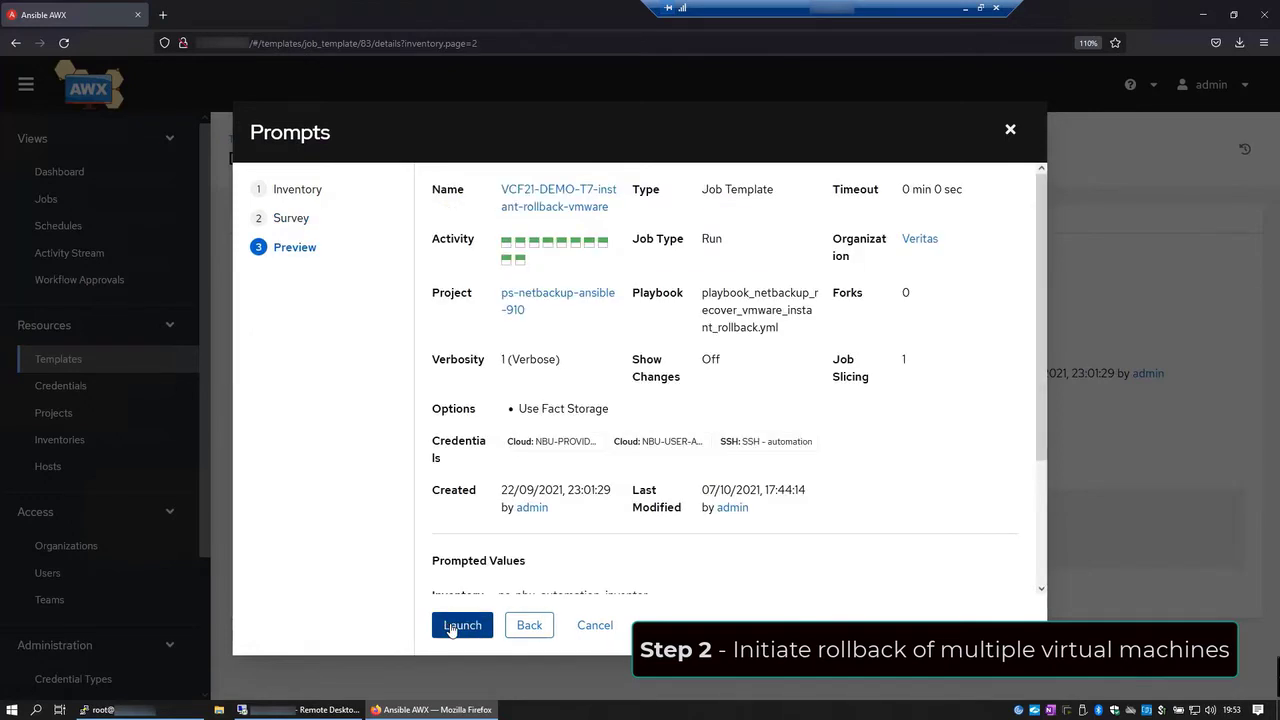
pyautogui.click(451, 625)
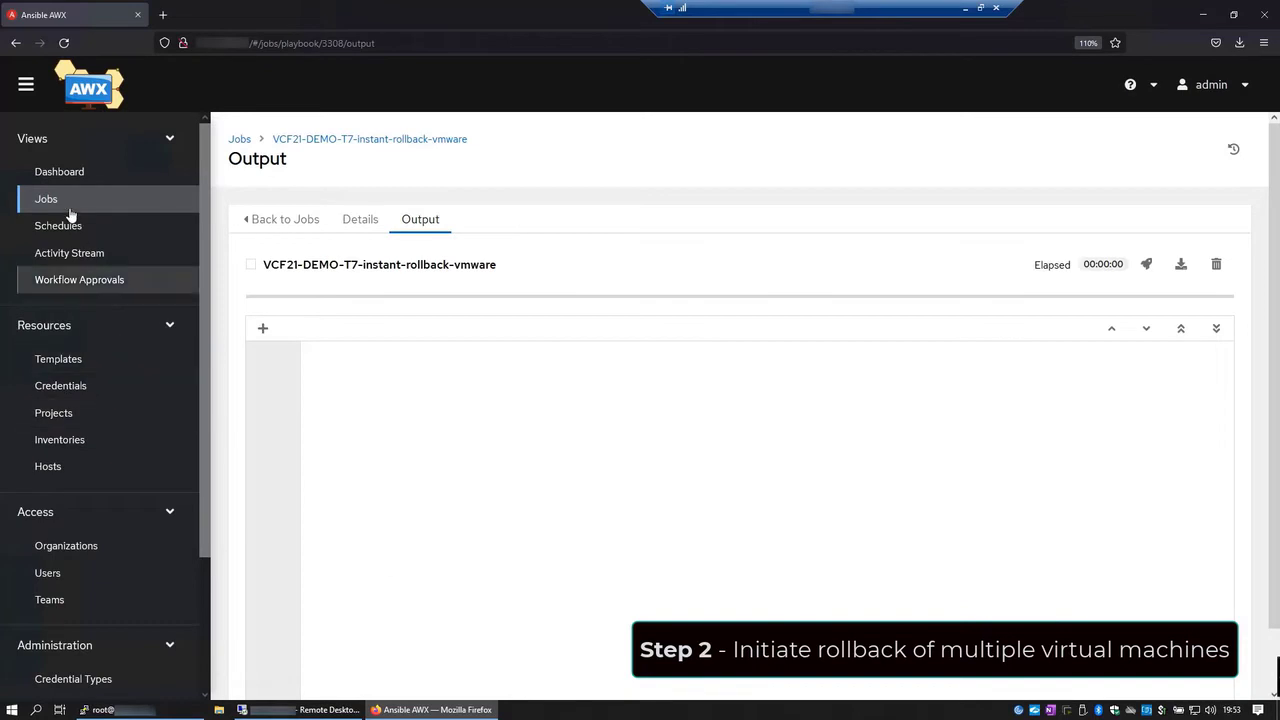
# Step: Follow AWX job 3308's live output using the recalled tower-cli monitor command
pyautogui.click(63, 203)
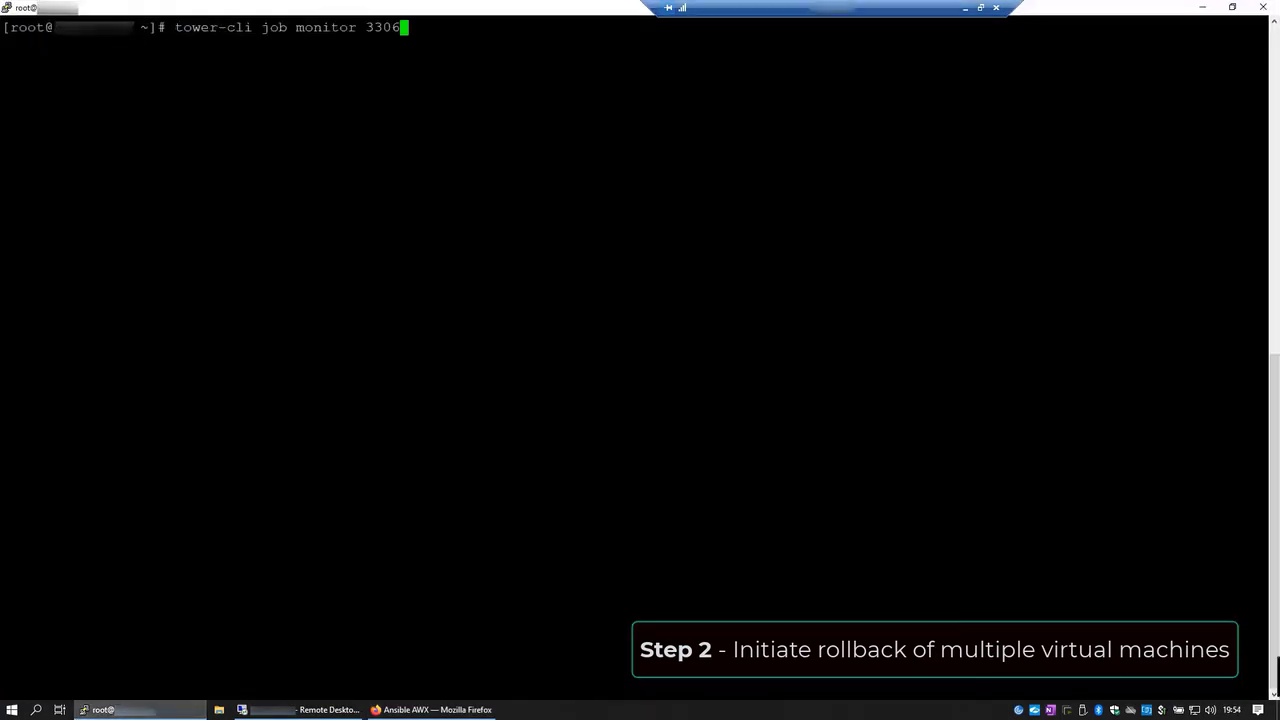
pyautogui.press('BackSpace')
pyautogui.write('8')
pyautogui.press('Return')
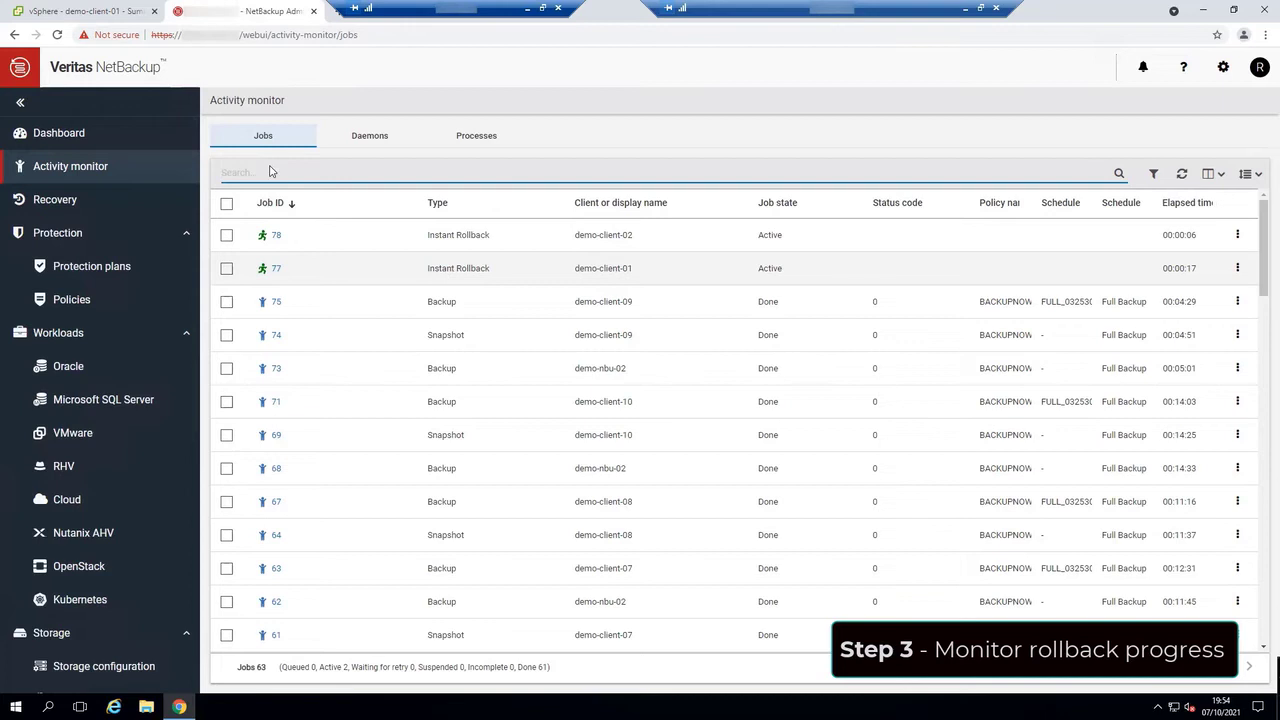
# Step: Switch to the vSphere tab to view demo-client-01's summary
pyautogui.click(80, 11)
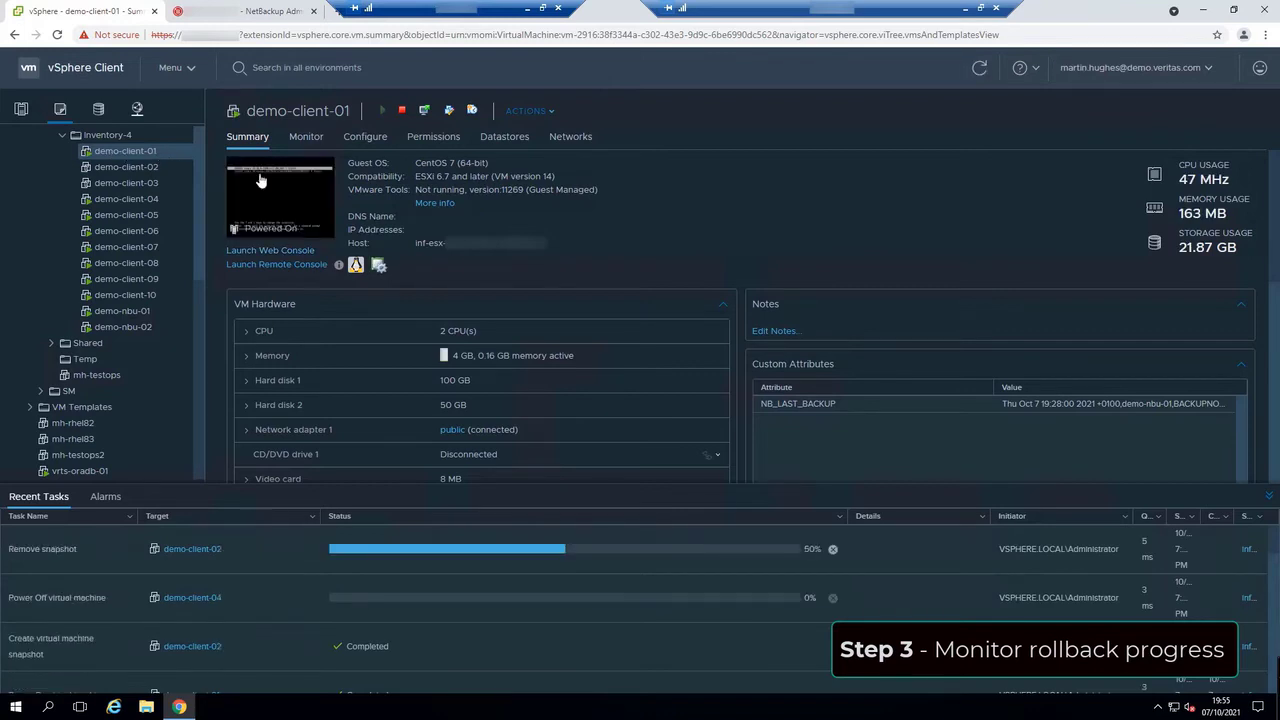
# Step: Switch to the NetBackup Admin tab to check the Instant Rollback jobs in the Activity monitor
pyautogui.click(238, 14)
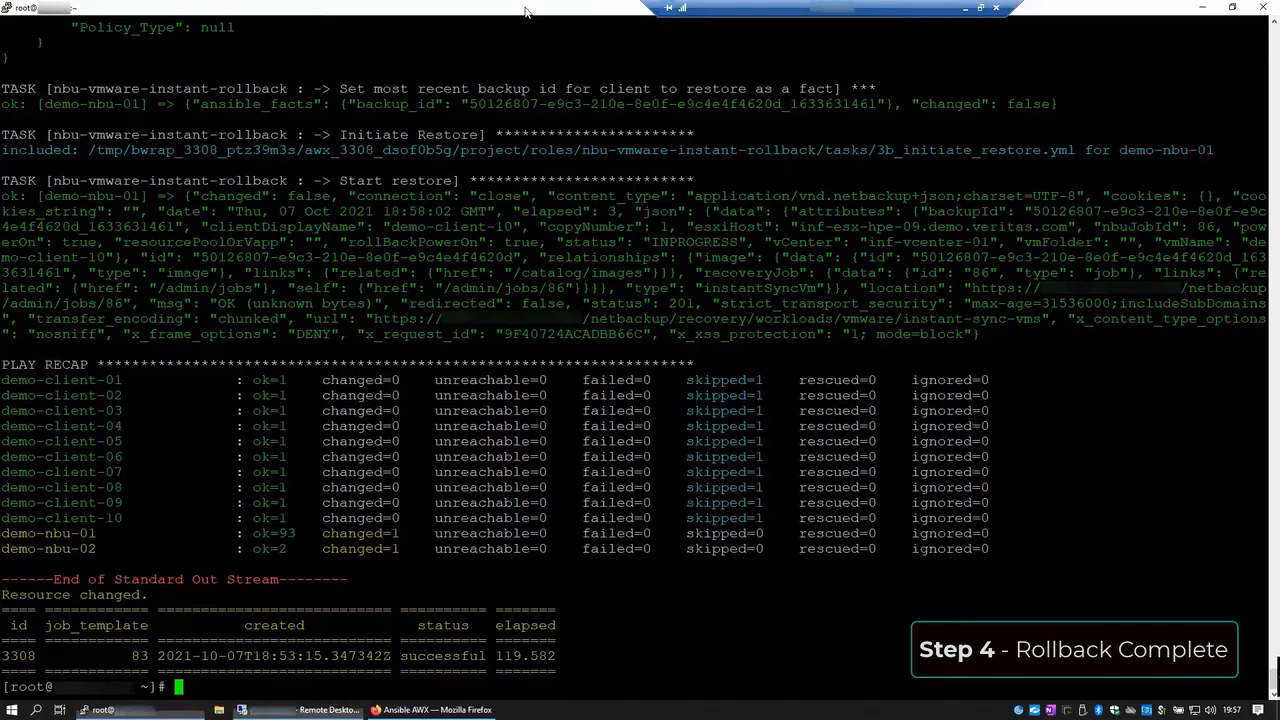
# Step: Confirm job 3308's successful PLAY RECAP in PuTTY, then return to the Remote Desktop session
pyautogui.click(527, 8)
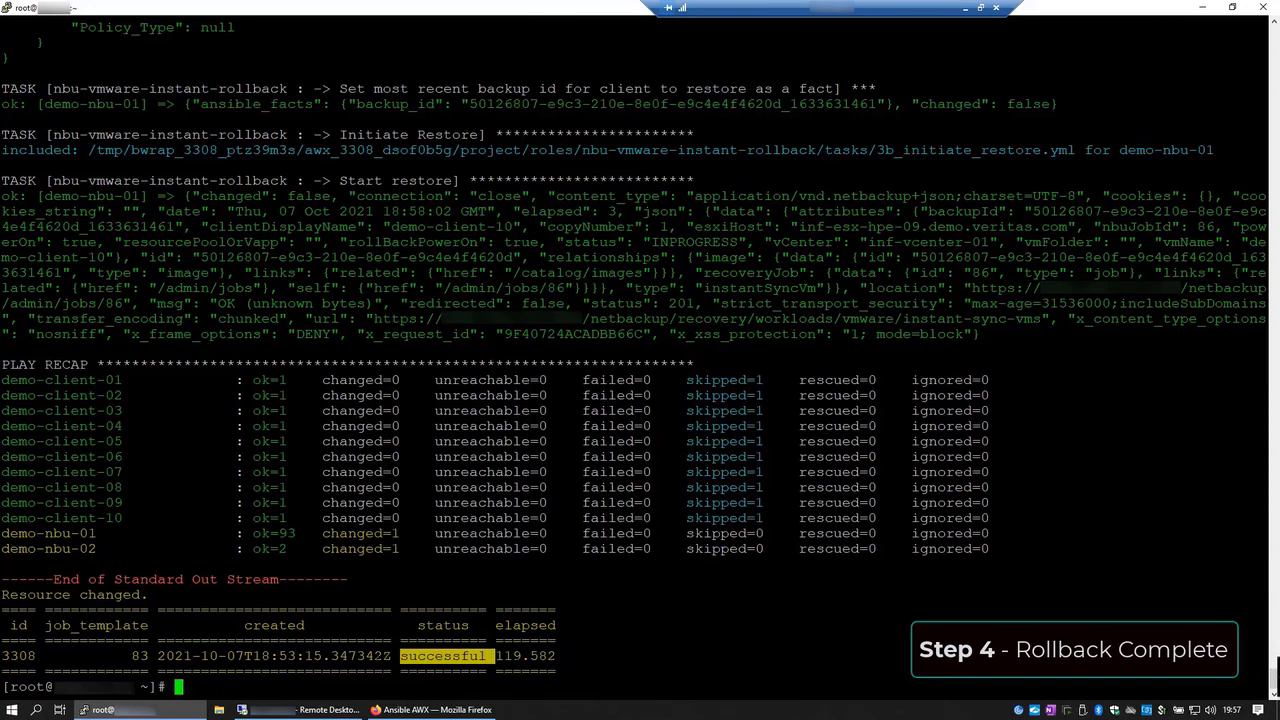
pyautogui.click(1203, 7)
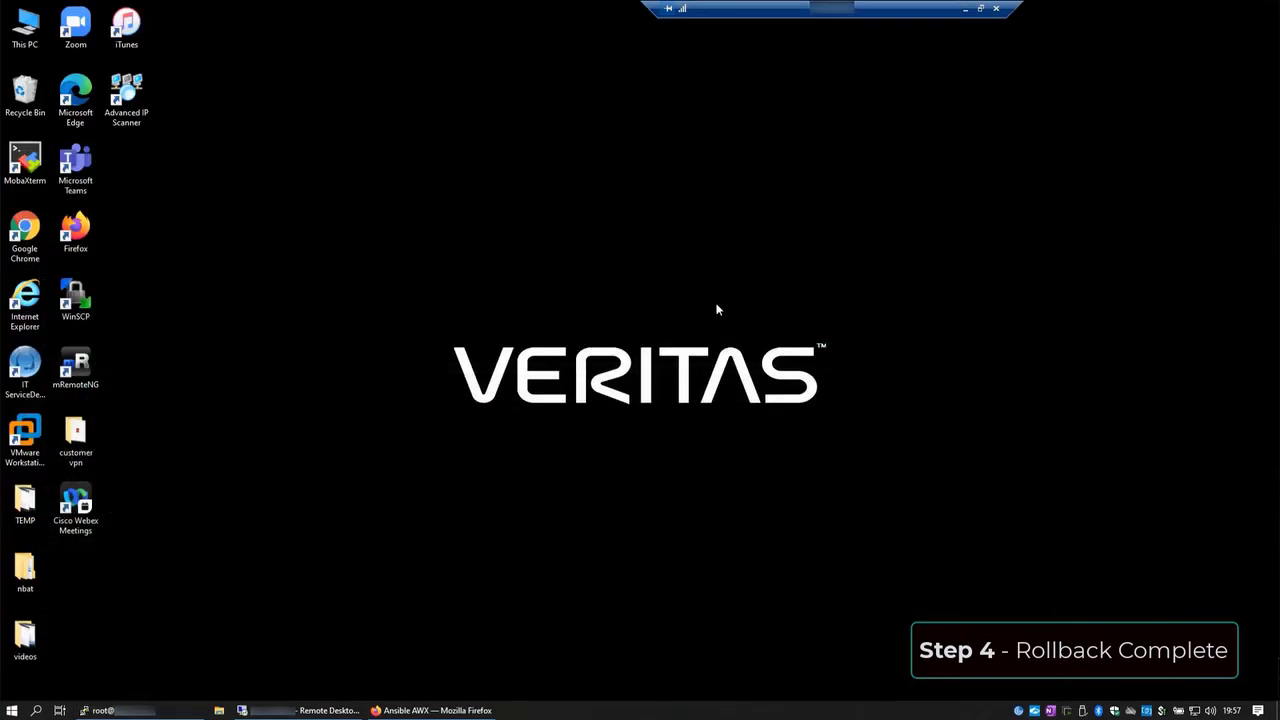
pyautogui.click(305, 710)
# Step: Review demo-client-01's vSphere summary showing it powered on with VMware Tools running
pyautogui.click(93, 13)
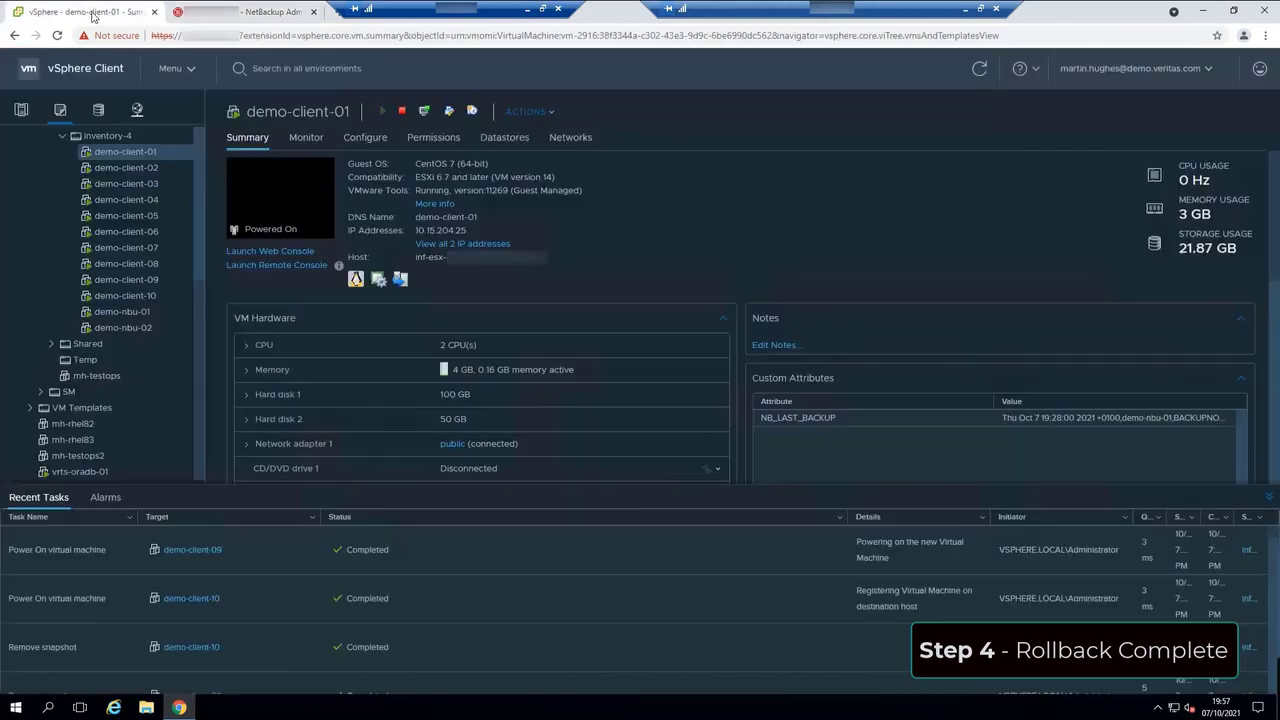